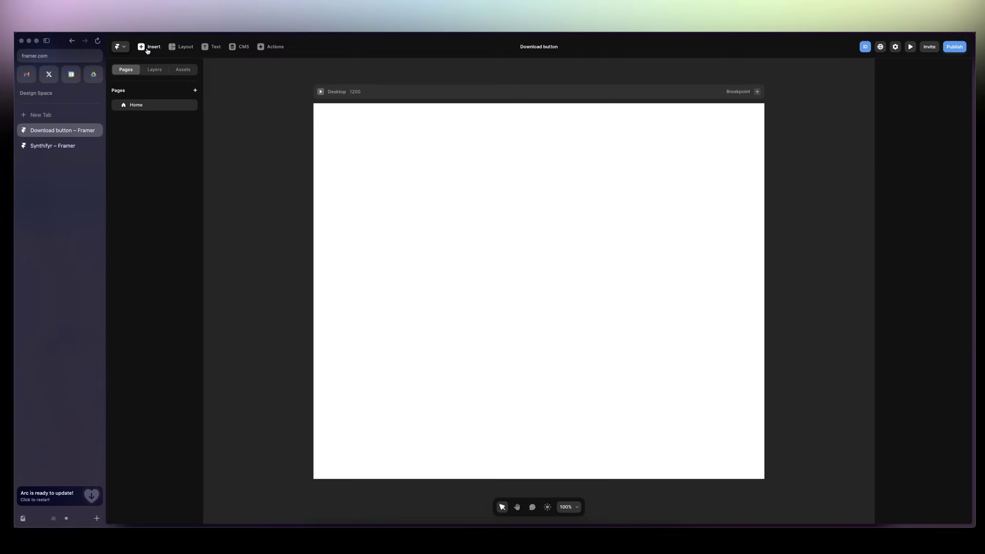
# Insert the Download button component and drag it up toward the page's vertical centre
pyautogui.click(147, 48)
pyautogui.write('download')
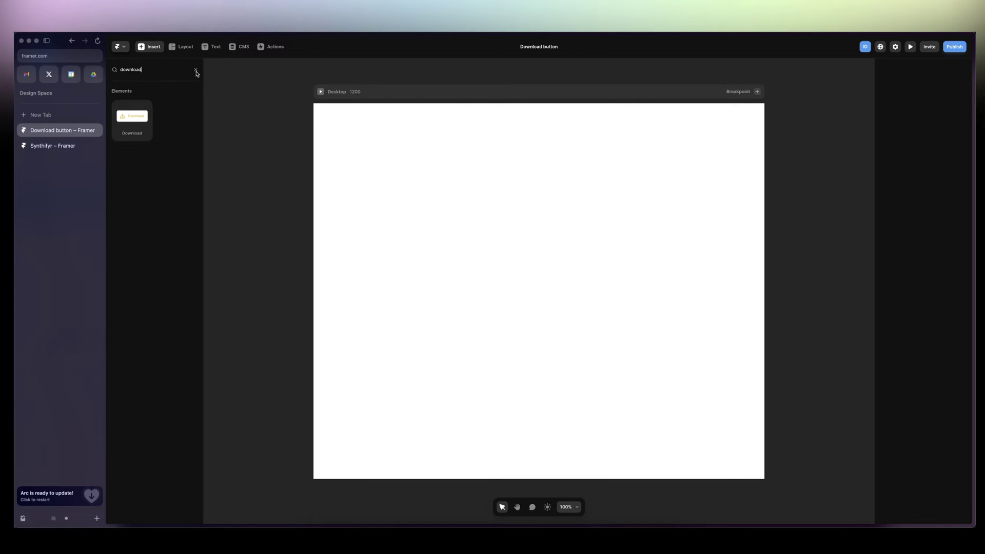
pyautogui.click(195, 69)
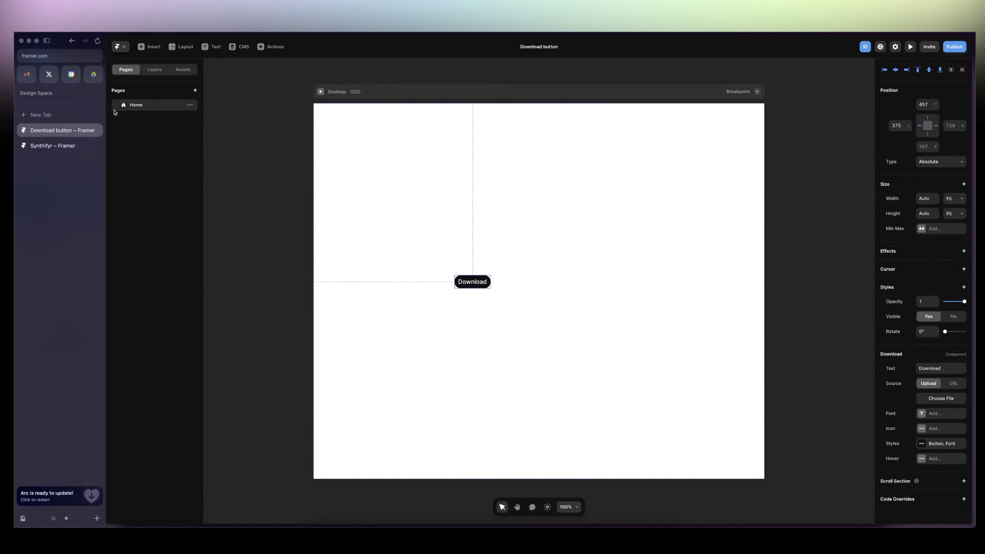
pyautogui.click(147, 70)
pyautogui.click(152, 117)
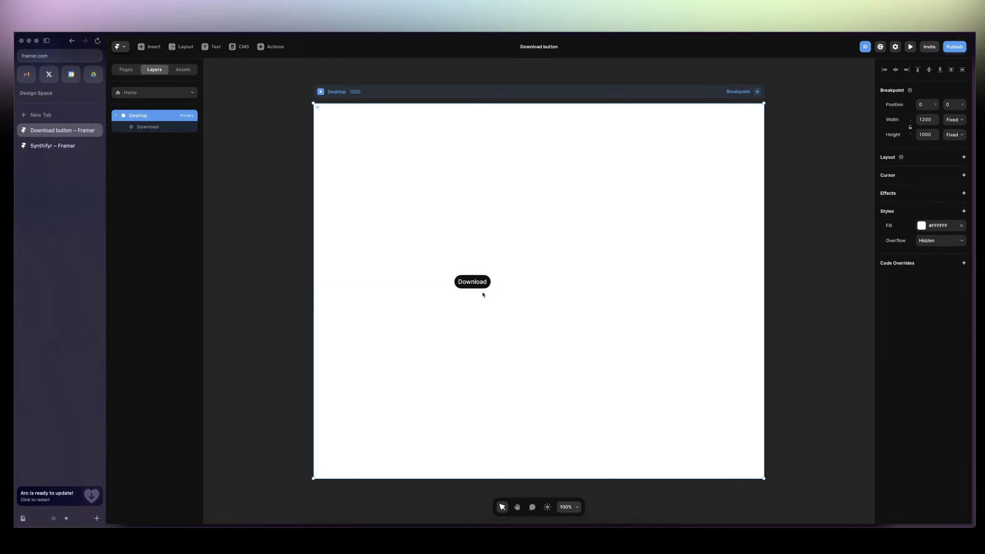
pyautogui.click(138, 125)
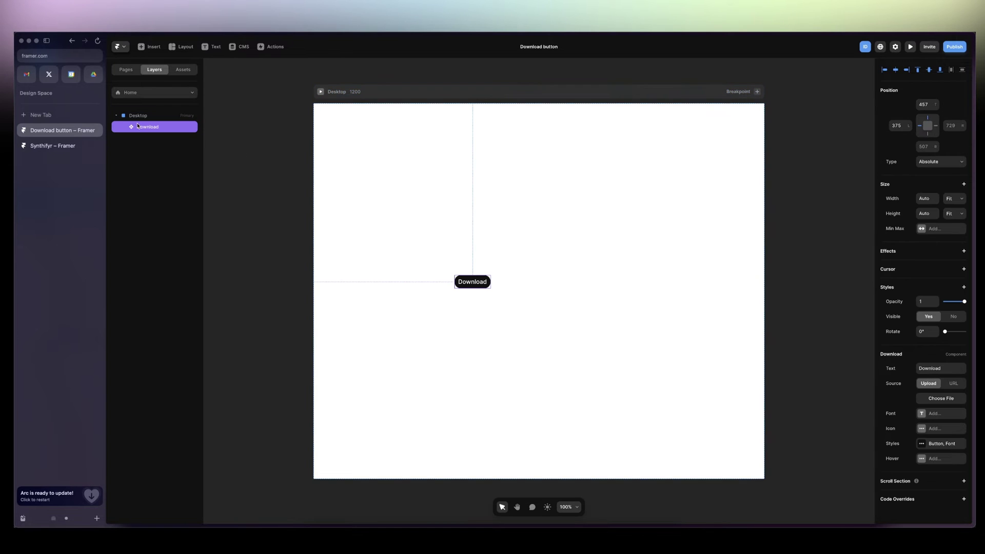
pyautogui.moveTo(458, 279); pyautogui.dragTo(519, 263)
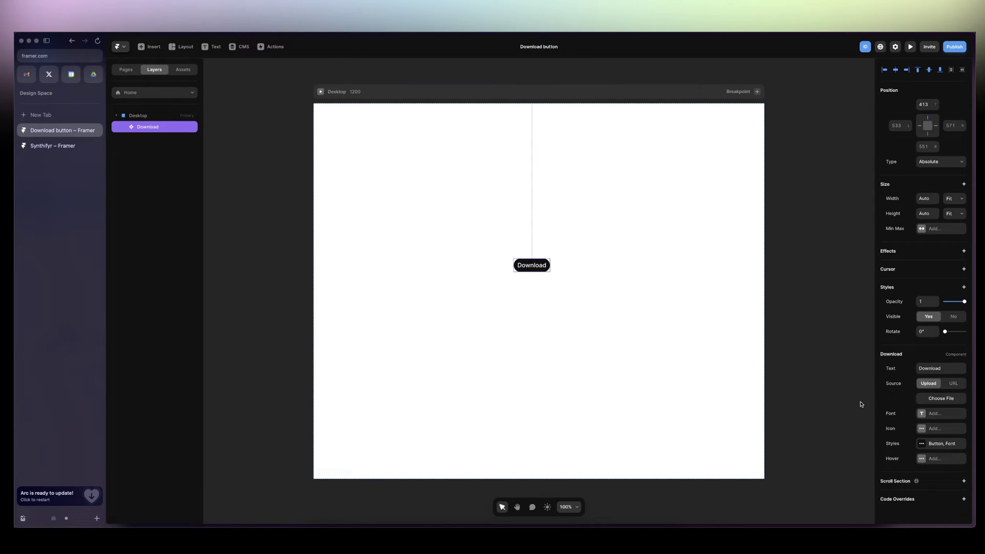
# Change the Download button's fill from black to orange #FF9406
pyautogui.click(925, 443)
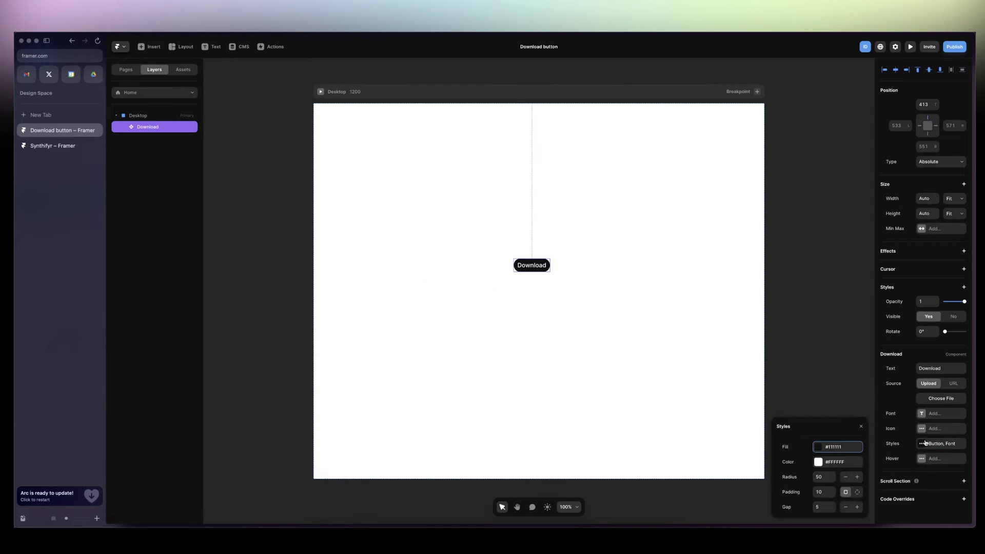
pyautogui.click(818, 448)
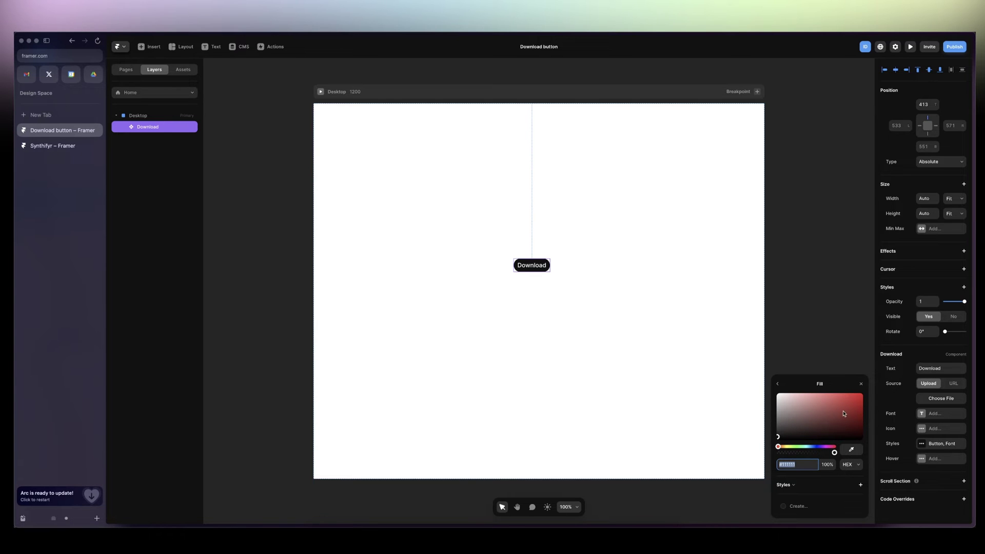
pyautogui.click(791, 447)
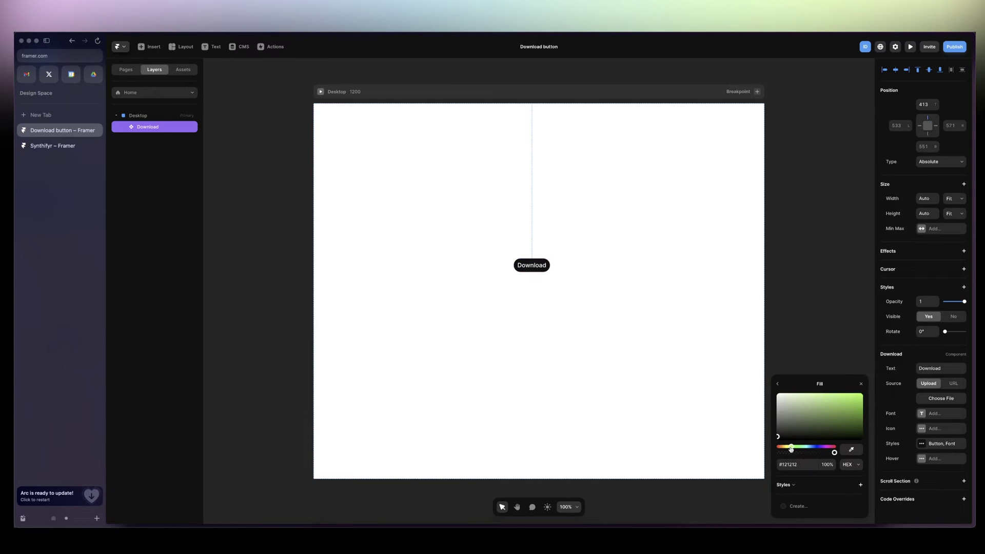
pyautogui.moveTo(790, 449); pyautogui.dragTo(783, 448)
pyautogui.moveTo(854, 424); pyautogui.dragTo(860, 393)
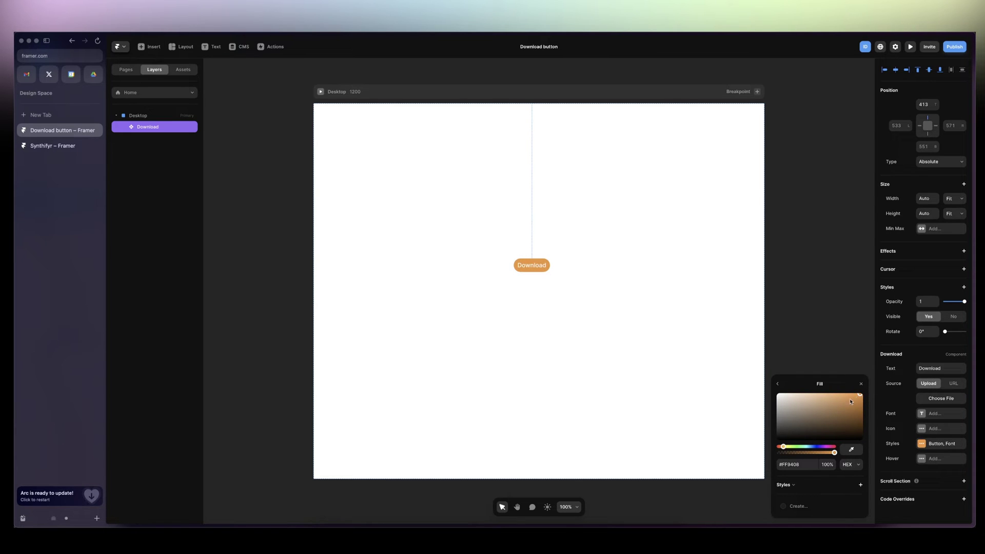
# Lower the corner radius and set per-side padding to 12 top/bottom, 32 left/right
pyautogui.click(776, 384)
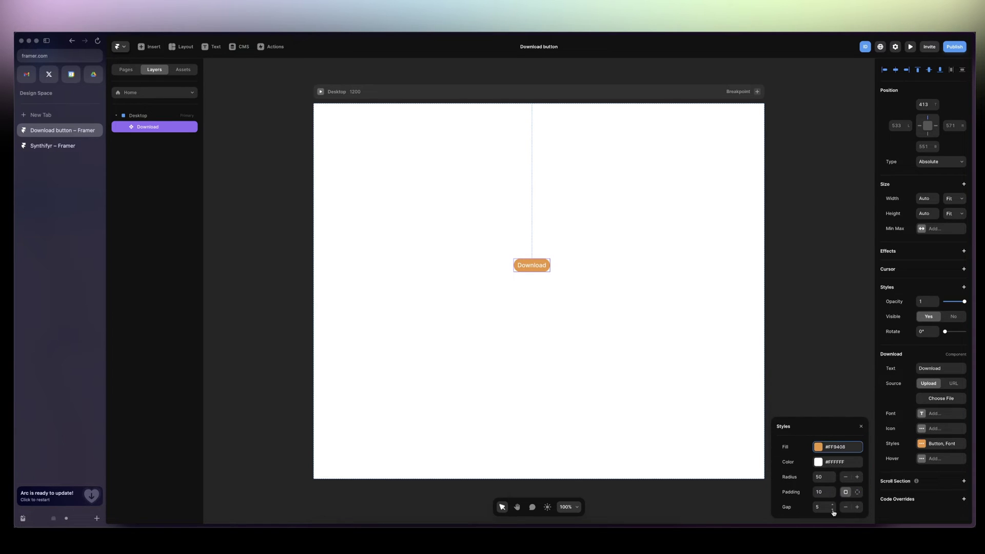
pyautogui.click(822, 476)
pyautogui.write('40')
pyautogui.click(825, 492)
pyautogui.write('20')
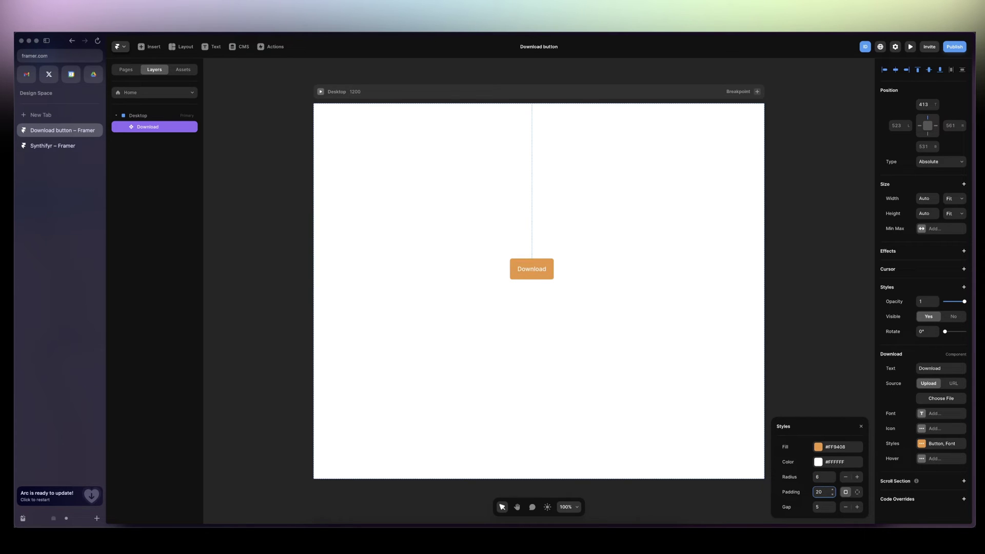
pyautogui.press('Down')
pyautogui.press('Down')
pyautogui.press('Down')
pyautogui.press('Down')
pyautogui.press('Down')
pyautogui.press('Down')
pyautogui.press('Down')
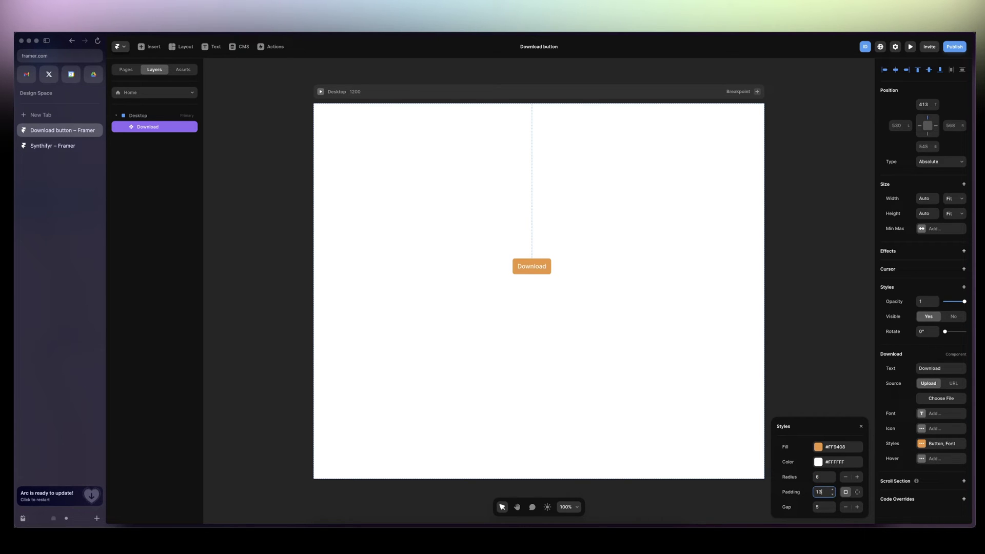
pyautogui.press('Down')
pyautogui.click(854, 494)
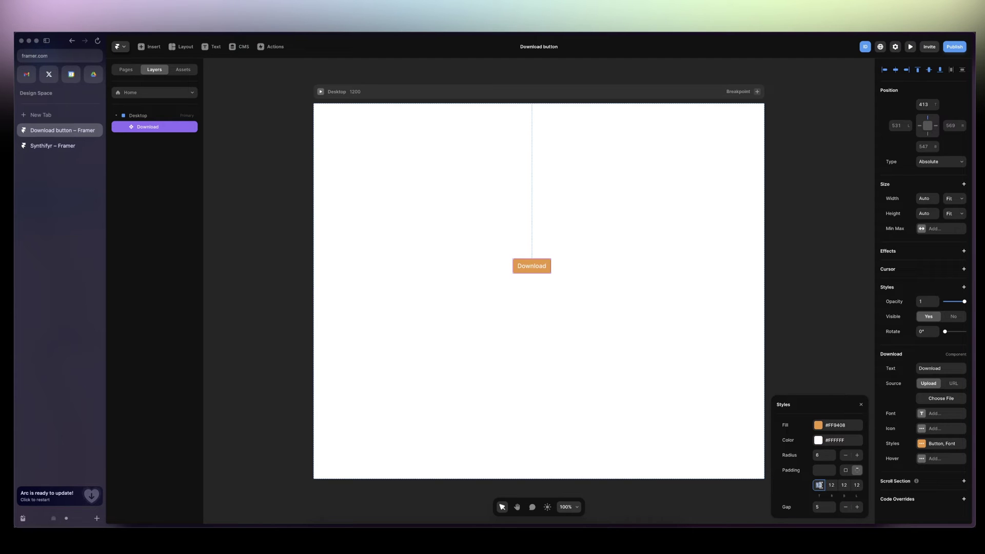
pyautogui.click(831, 485)
pyautogui.write('32')
pyautogui.click(856, 485)
pyautogui.write('32')
# Add a hover effect that scales the button to 1.1 with a black #000000 fill
pyautogui.click(937, 462)
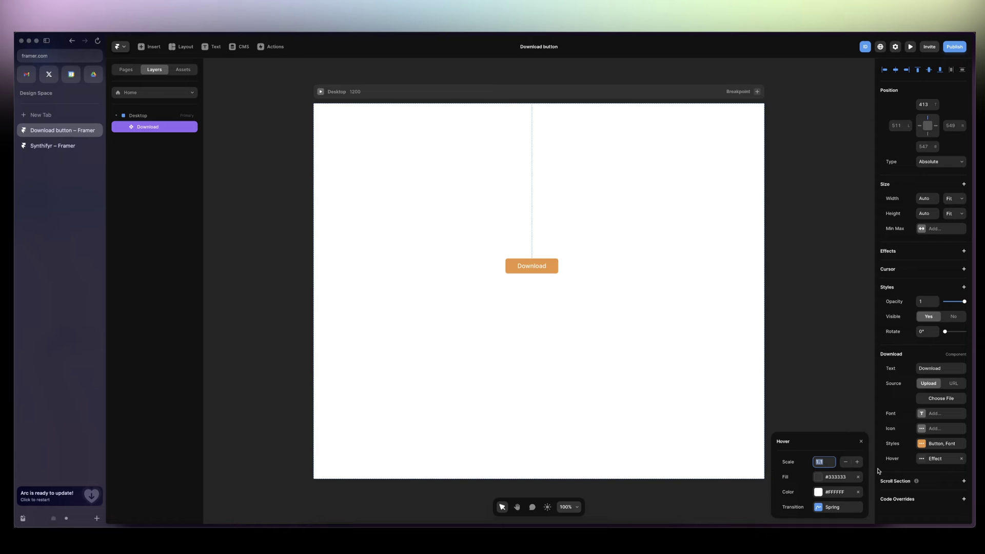
pyautogui.click(822, 477)
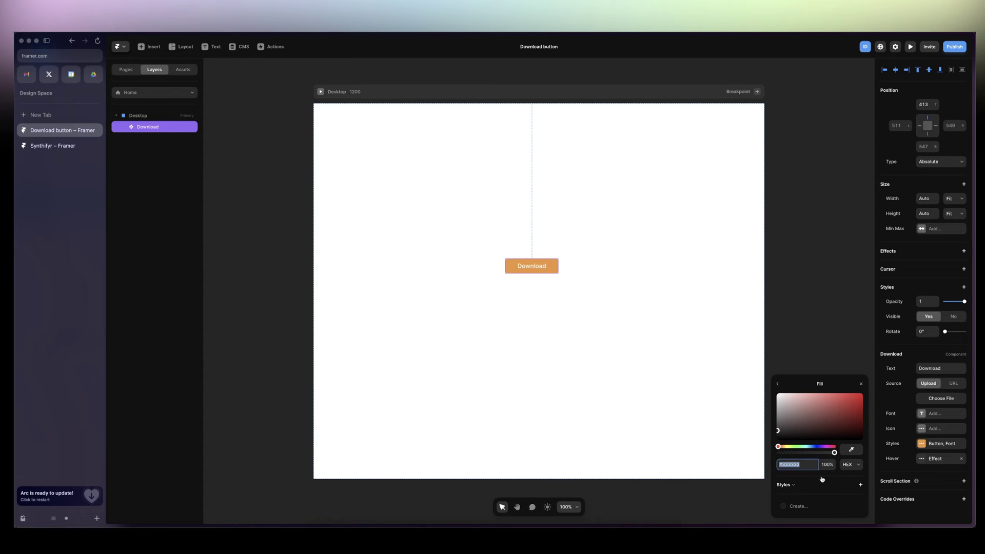
pyautogui.click(784, 448)
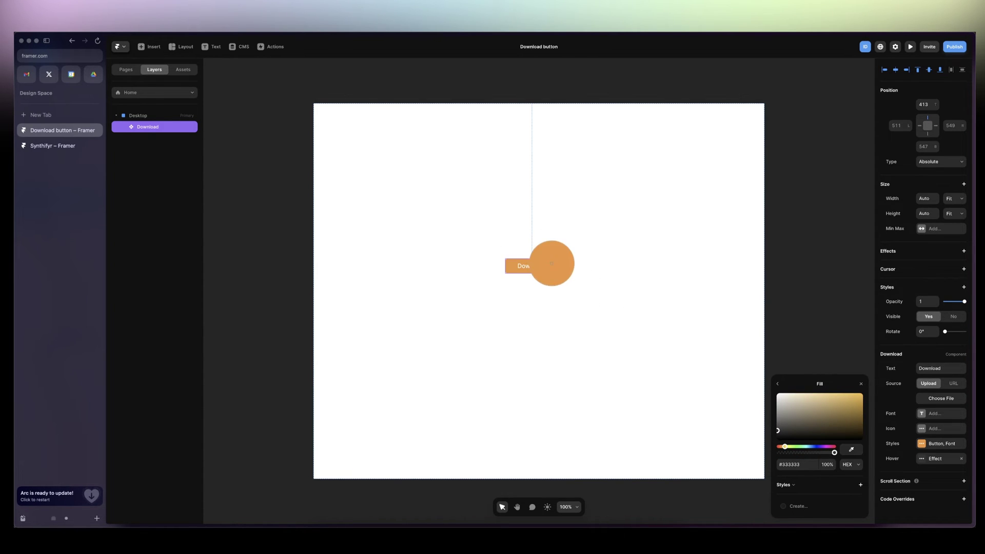
pyautogui.moveTo(820, 435); pyautogui.dragTo(751, 446)
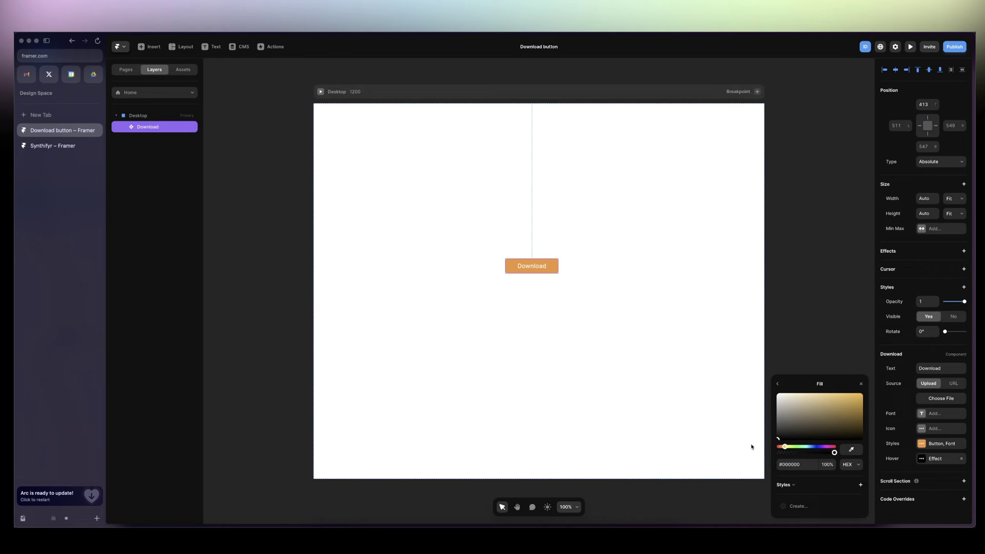
pyautogui.click(780, 385)
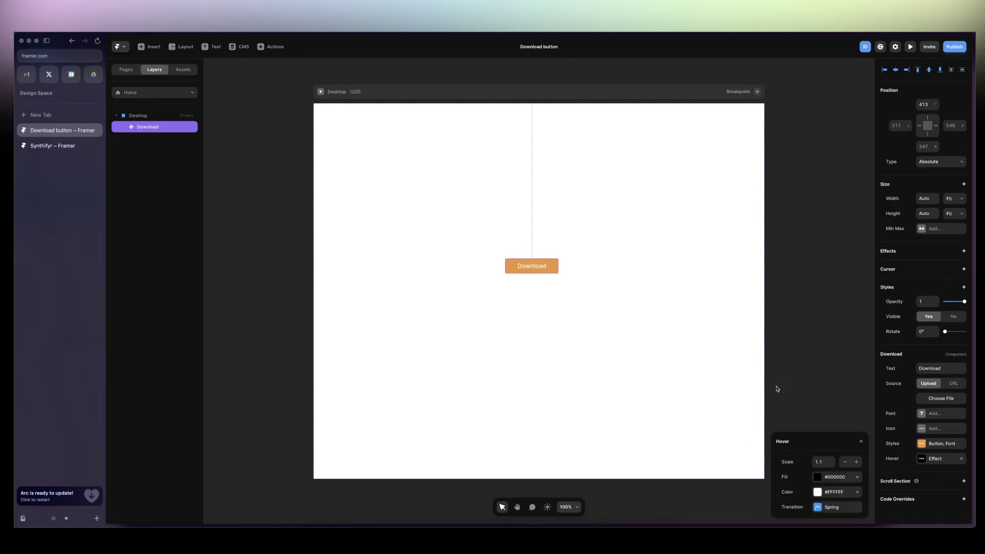
# Switch the hover transition from Spring to Ease In Out
pyautogui.click(825, 508)
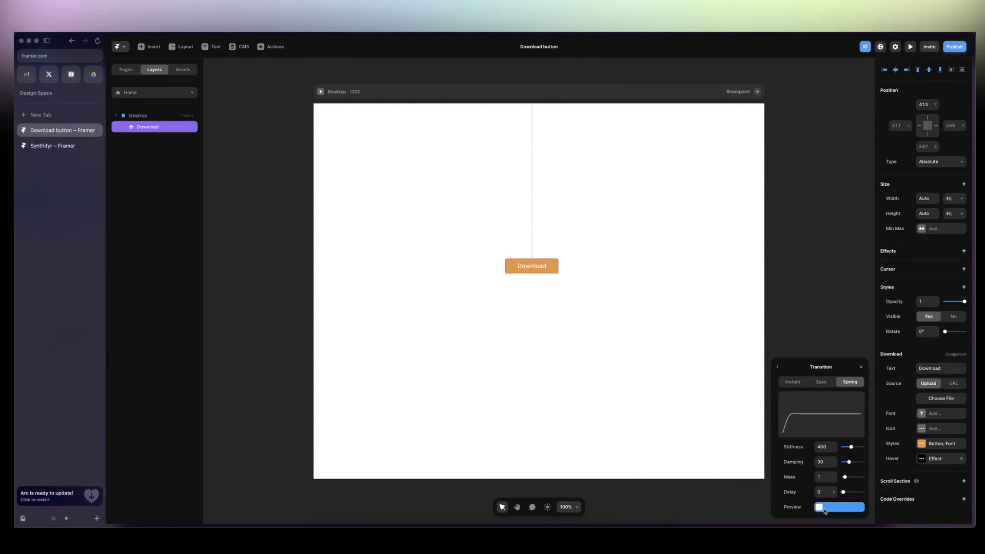
pyautogui.click(816, 383)
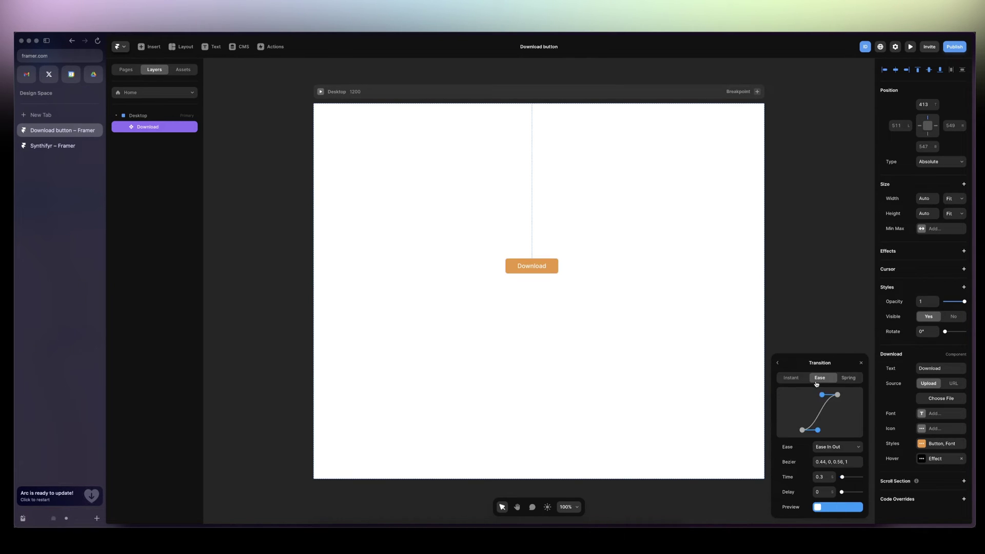
pyautogui.click(779, 364)
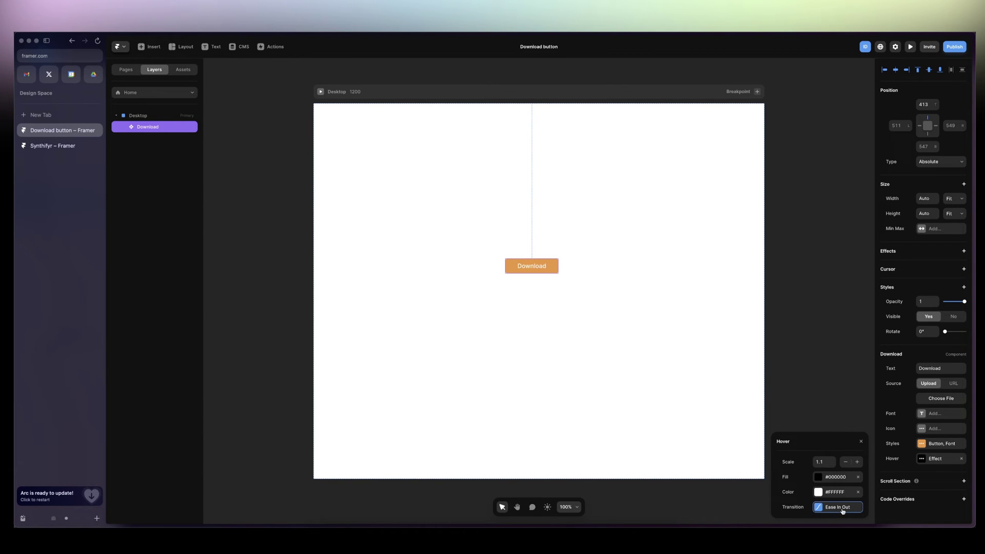
pyautogui.click(861, 443)
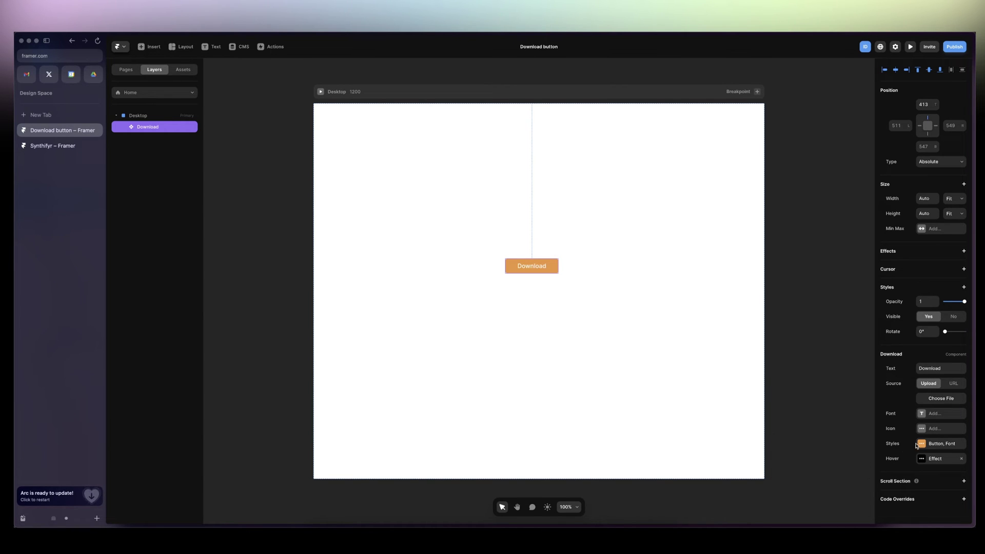
pyautogui.click(933, 430)
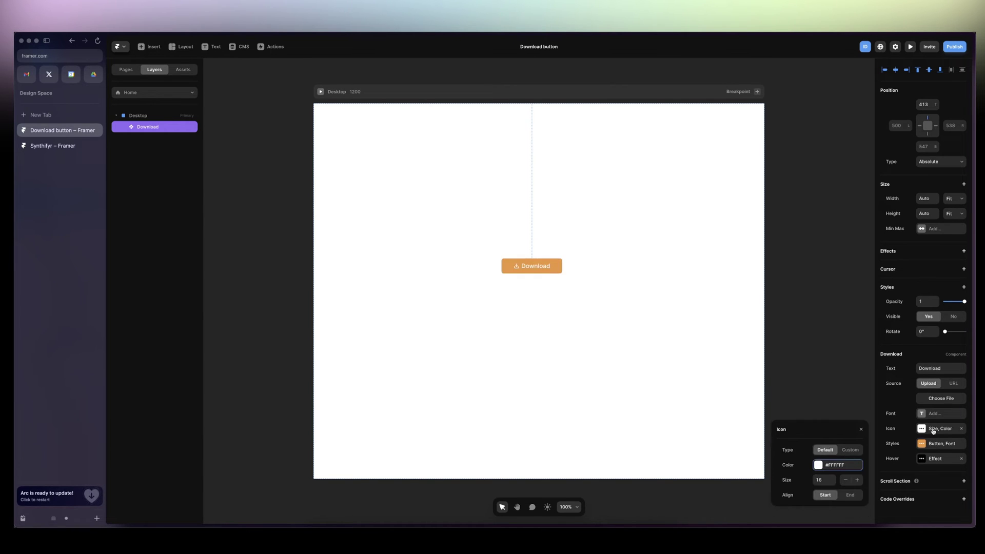
# Keep the default download icon and align it to End, after the label
pyautogui.click(845, 452)
pyautogui.click(825, 451)
pyautogui.click(850, 495)
pyautogui.click(926, 416)
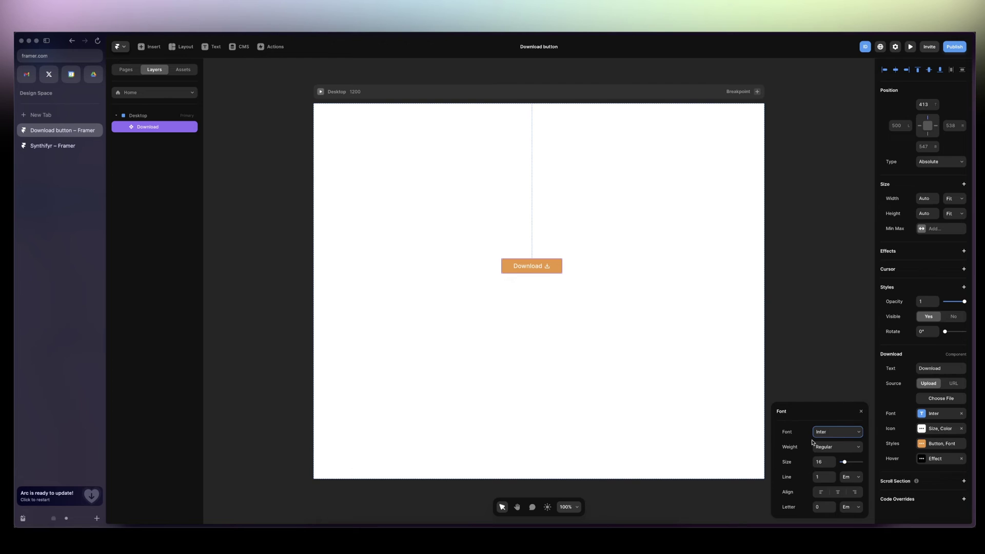
# Change the button label font from Inter Regular to Montserrat Semibold
pyautogui.click(834, 434)
pyautogui.write('mont')
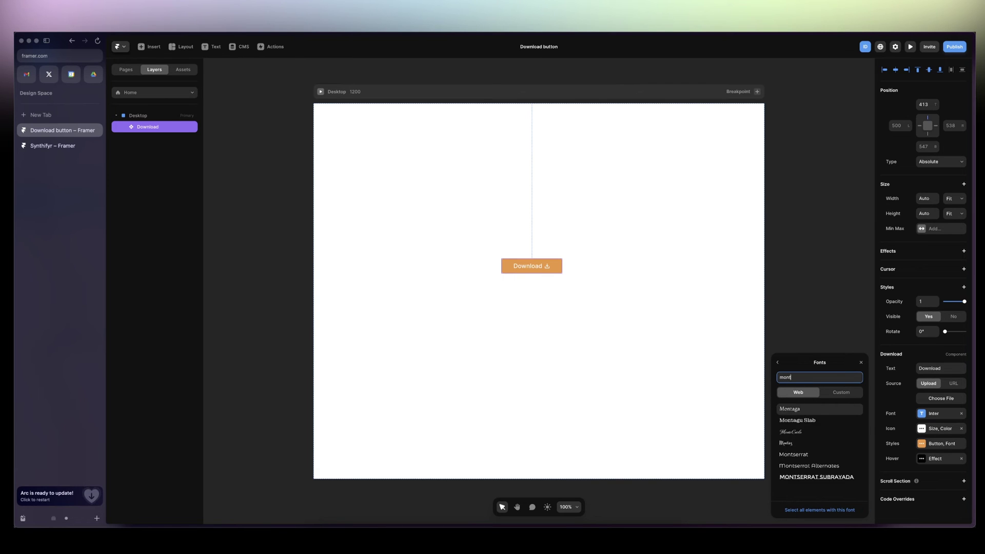
pyautogui.write('s')
pyautogui.press('Return')
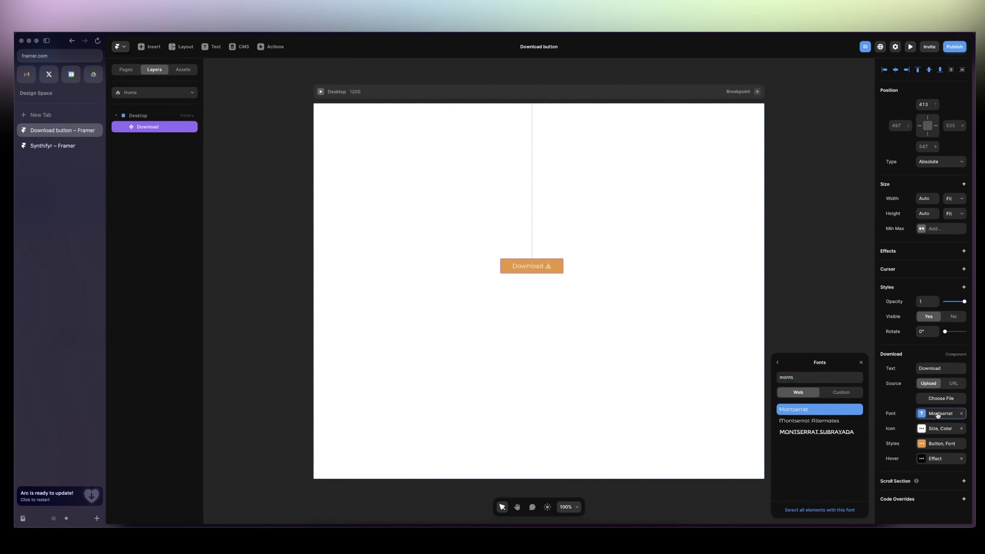
pyautogui.click(938, 414)
pyautogui.click(835, 446)
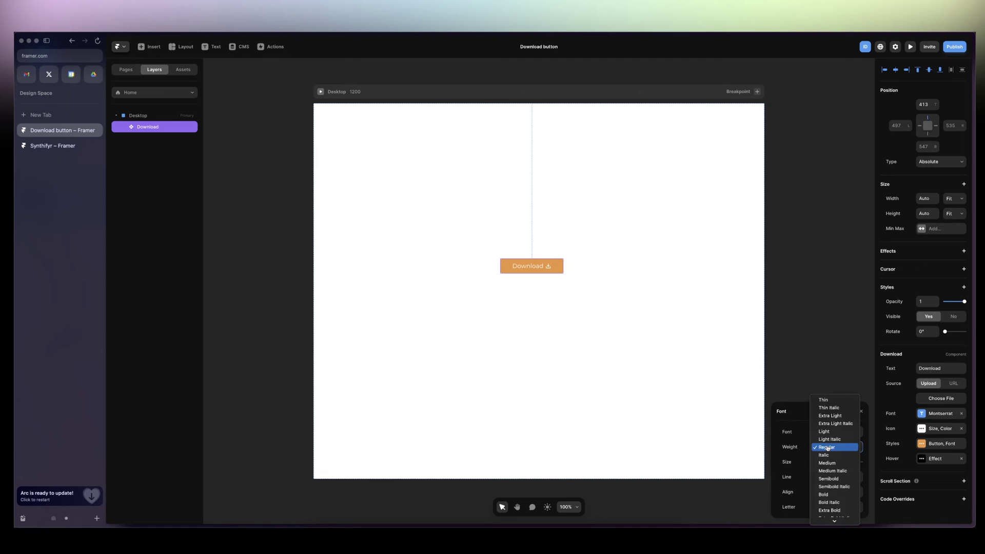
pyautogui.click(830, 479)
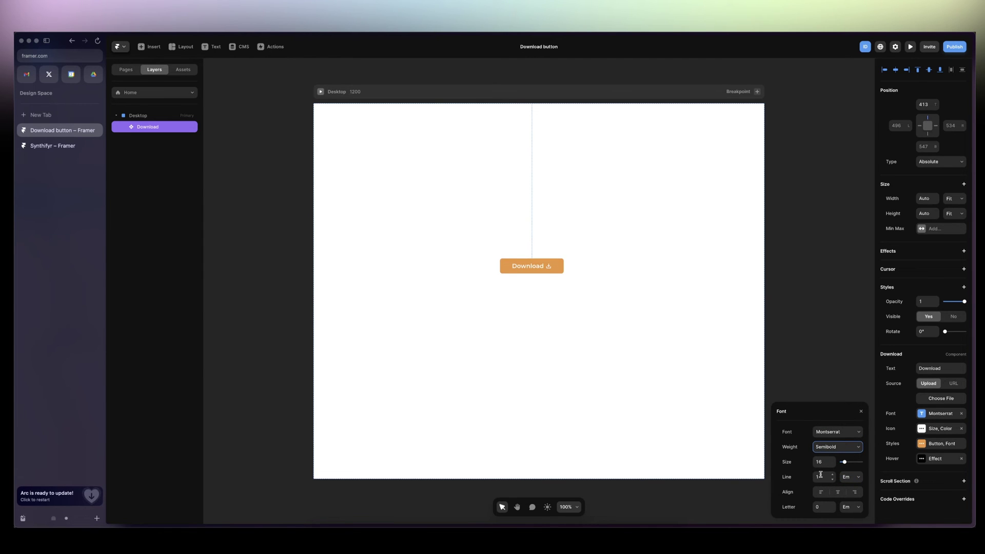
pyautogui.click(731, 387)
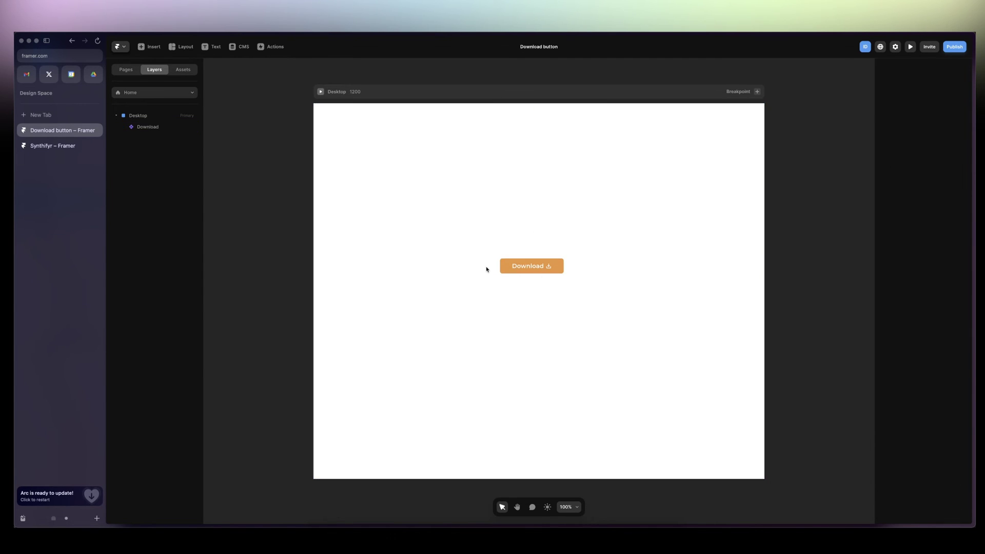
# Upload the Google first page PDF as the download file, then dismiss the upgrade prompt
pyautogui.click(502, 267)
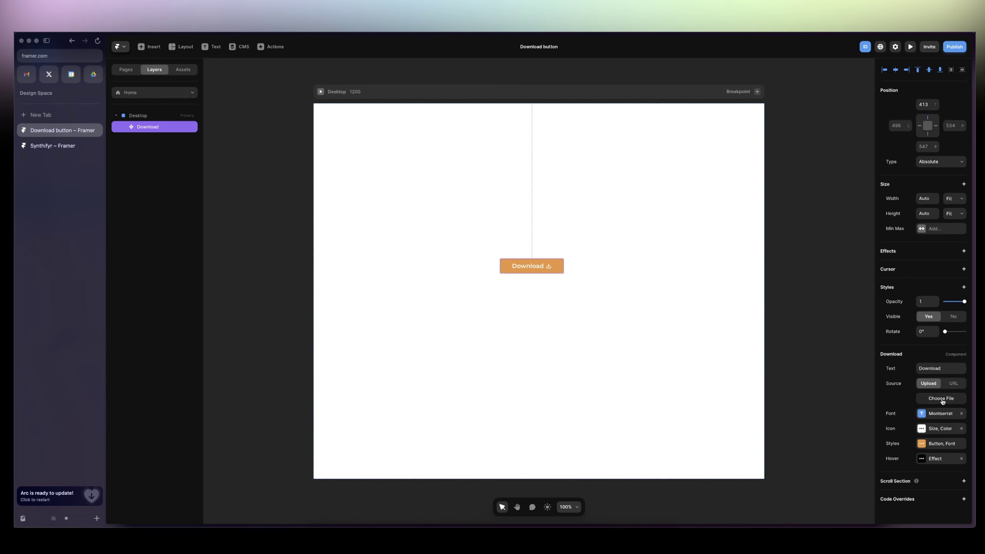
pyautogui.click(954, 385)
pyautogui.click(940, 399)
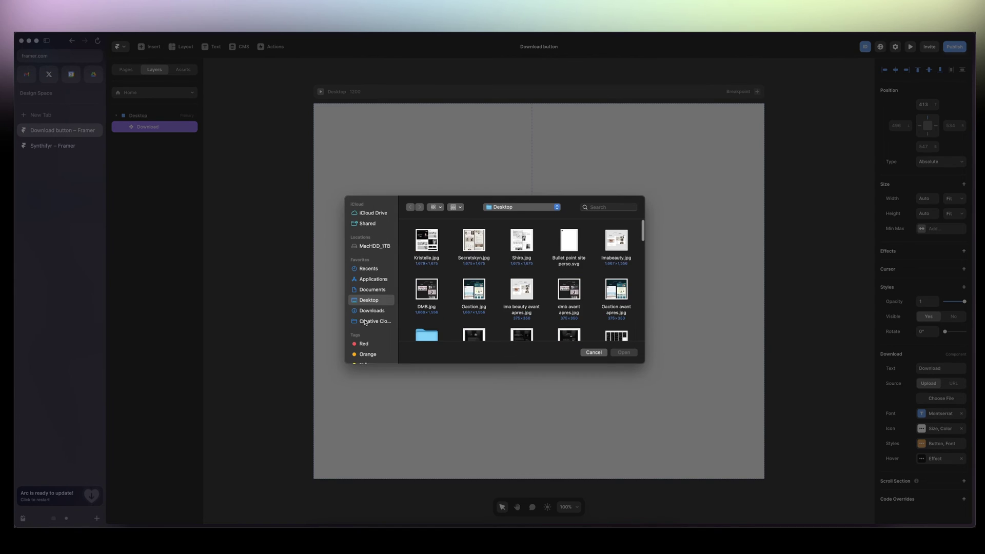
pyautogui.click(606, 206)
pyautogui.write('pdf')
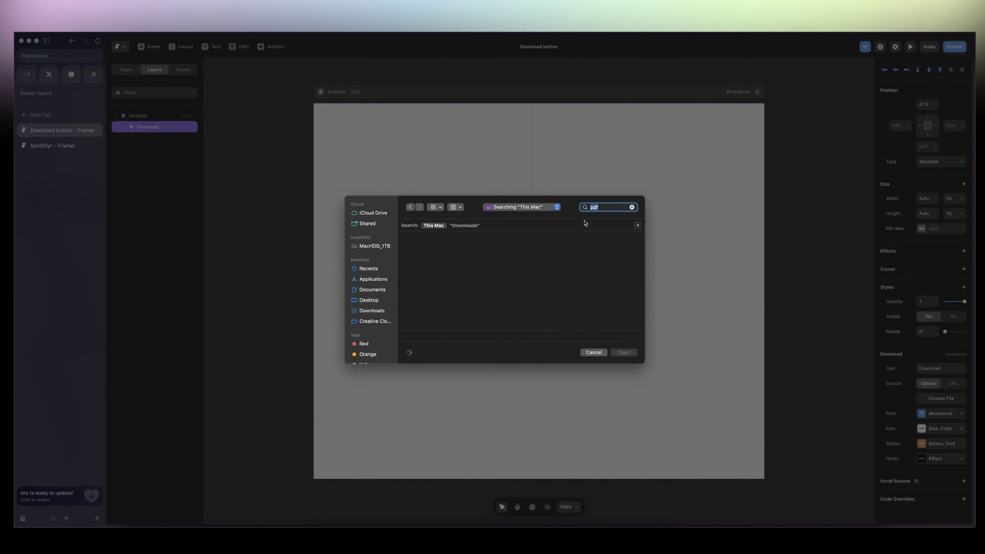
pyautogui.scroll(-5, 546, 298)
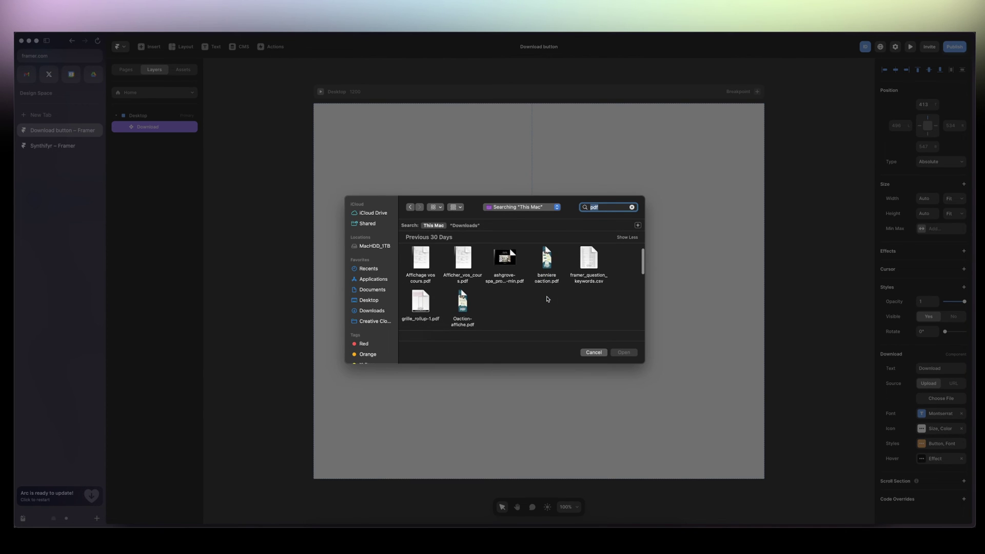
pyautogui.scroll(-3, 547, 298)
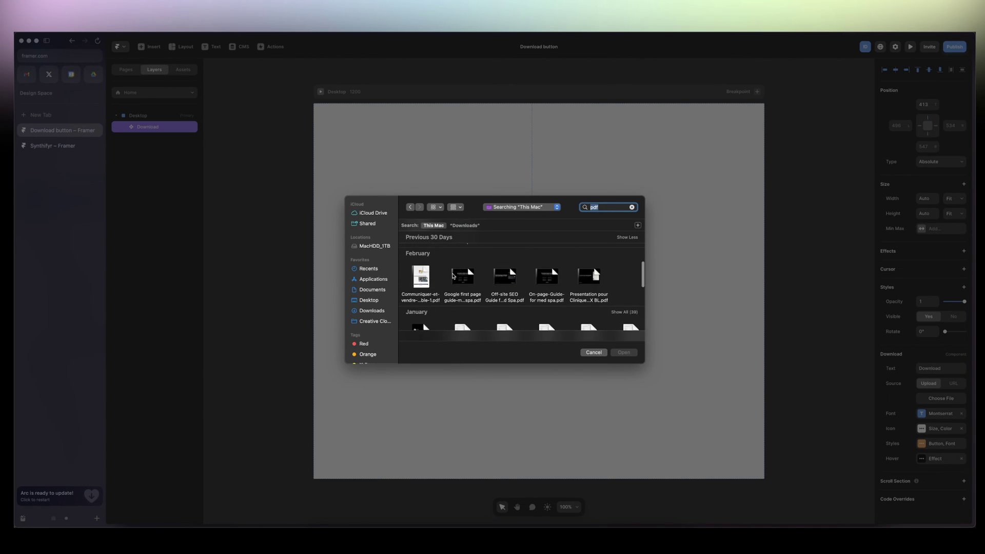
pyautogui.doubleClick(465, 279)
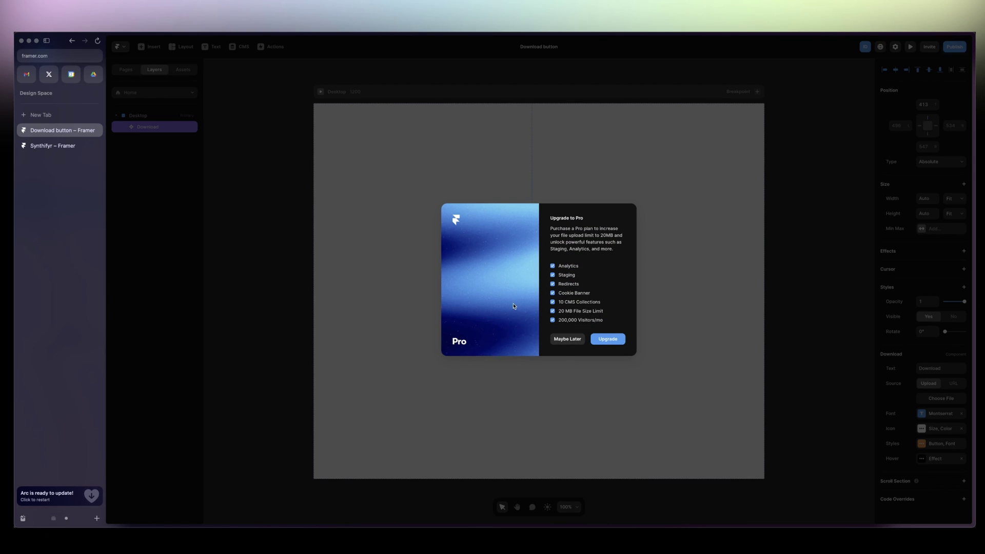
pyautogui.click(577, 342)
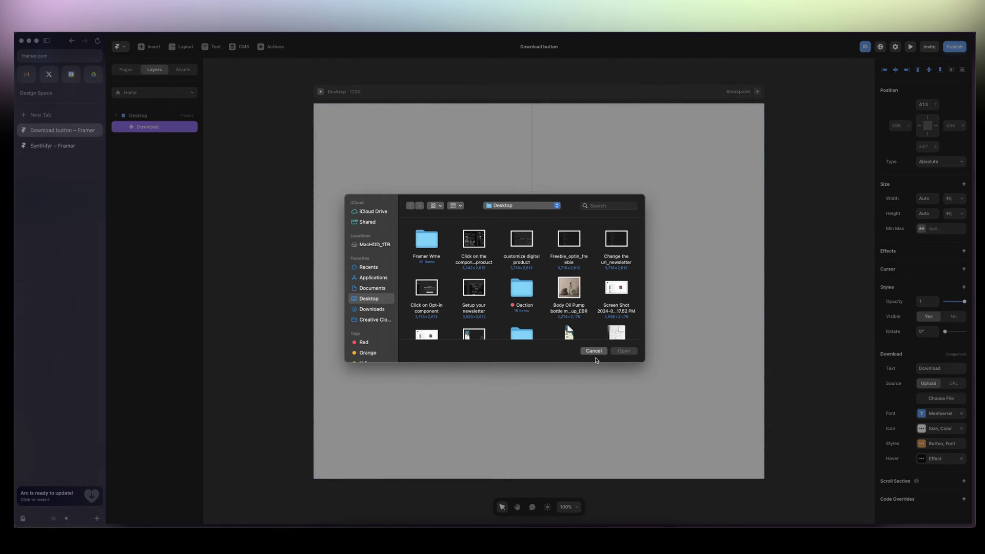
# Replace the download file with Kristelle.jpg and publish the project
pyautogui.click(368, 300)
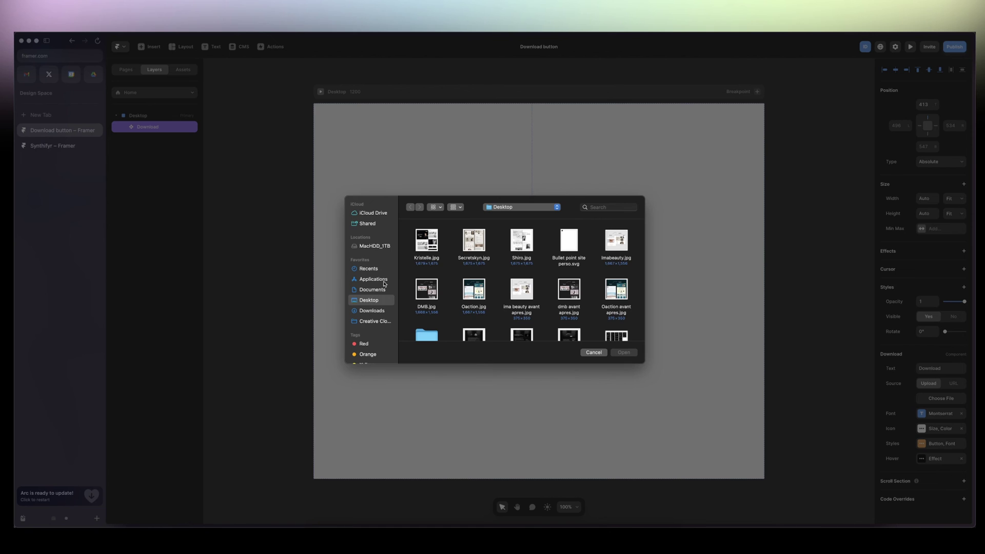
pyautogui.doubleClick(423, 251)
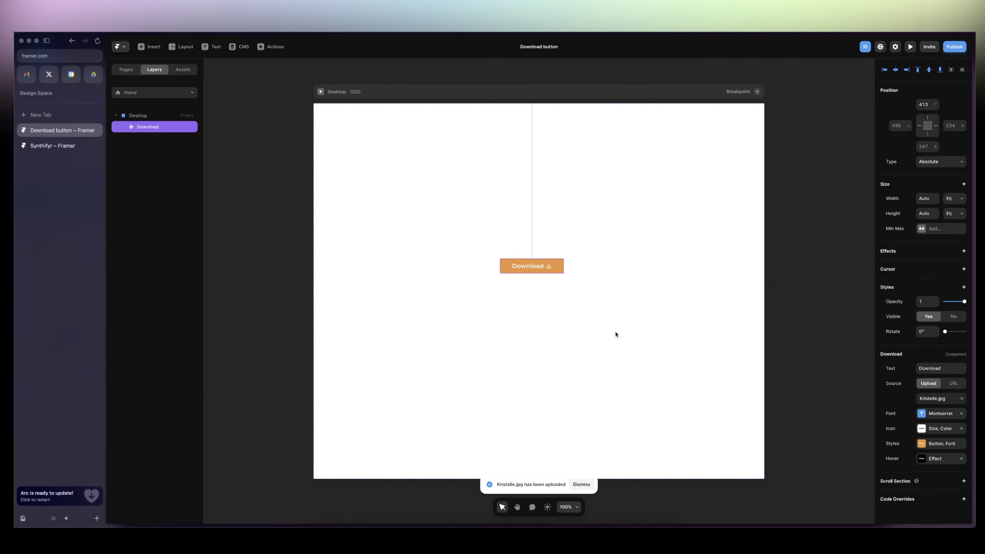
pyautogui.click(954, 46)
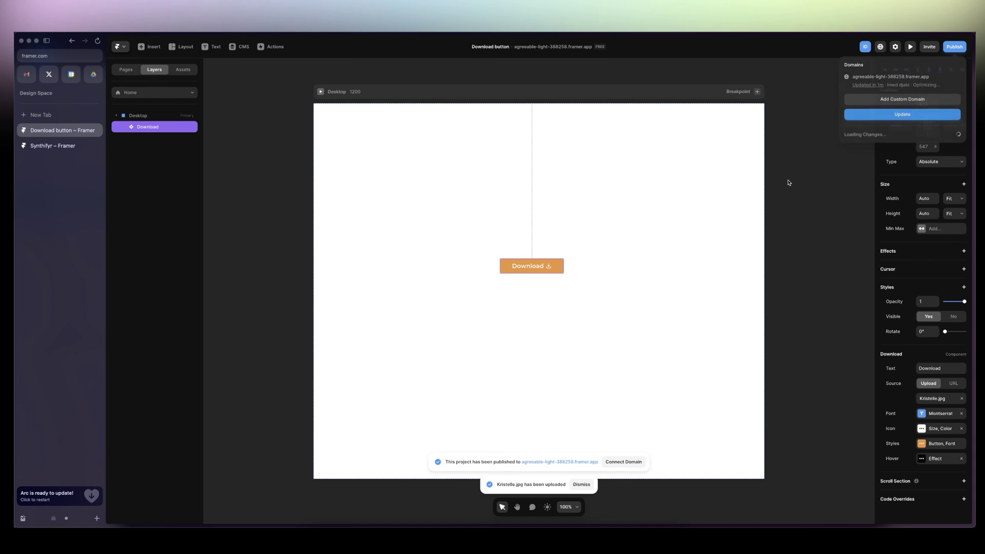
# On the live site, click Download to open the Kristelle image in its own tab
pyautogui.click(892, 77)
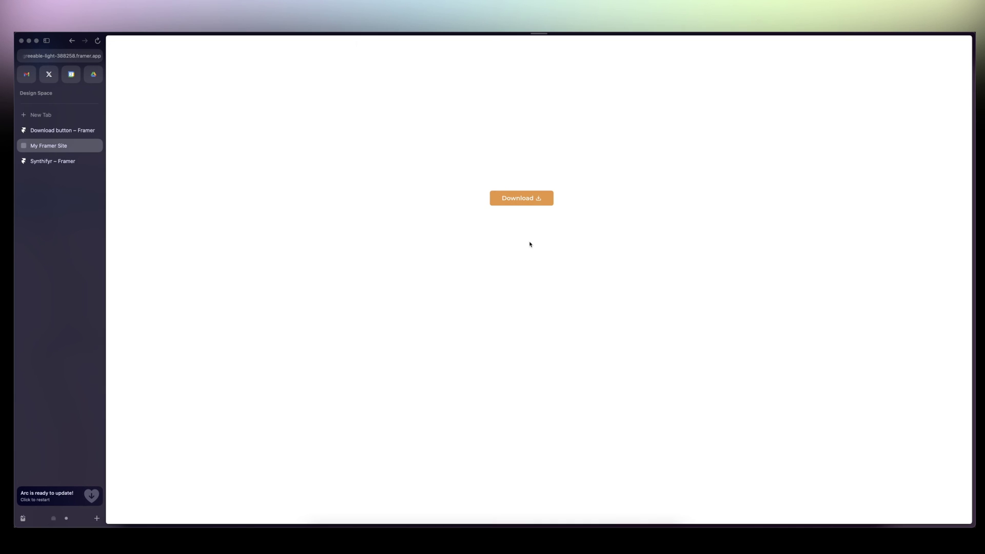
pyautogui.click(514, 200)
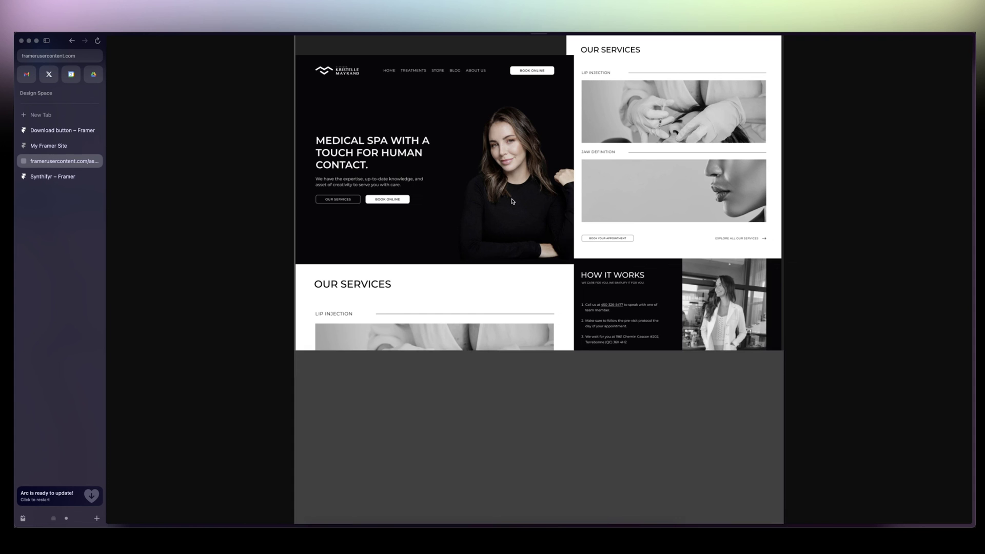
pyautogui.moveTo(538, 277)
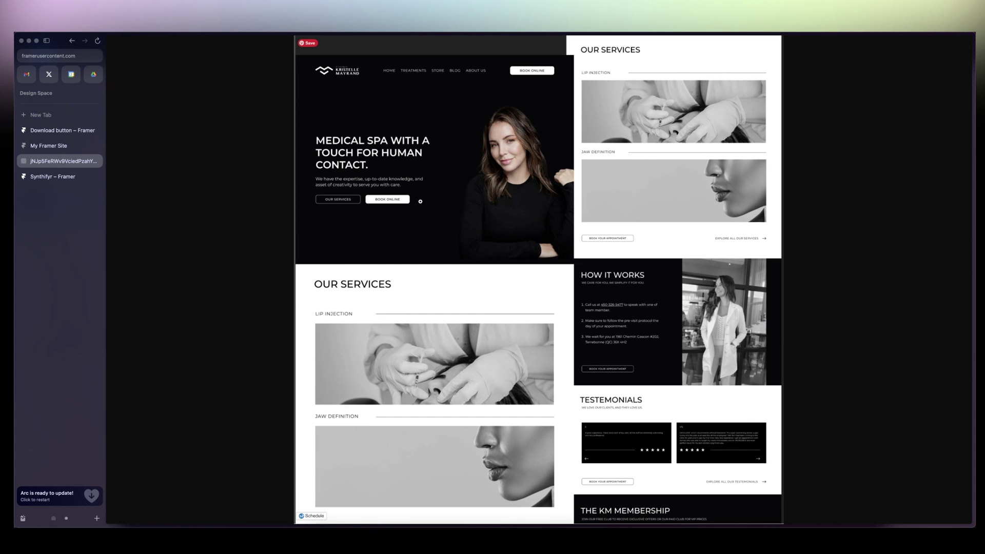
pyautogui.click(420, 201)
# Open Save Image As on the Kristelle image, then cancel the save
pyautogui.click(54, 59)
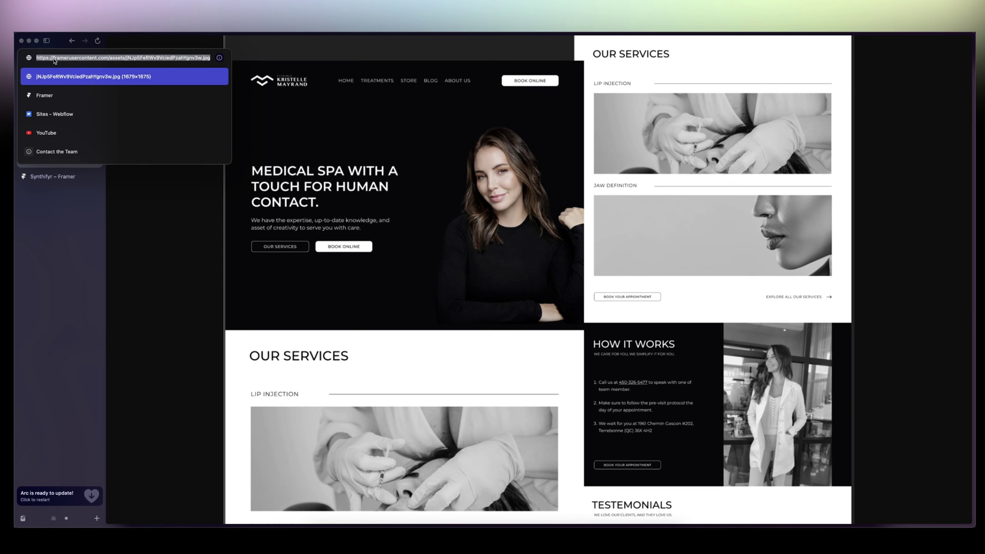
pyautogui.click(458, 131)
pyautogui.rightClick(456, 140)
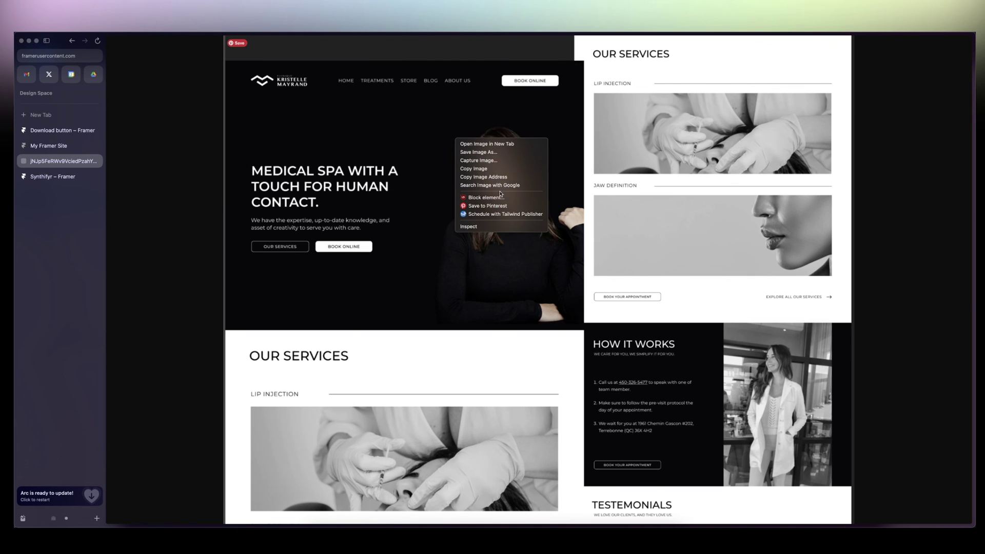
pyautogui.click(490, 158)
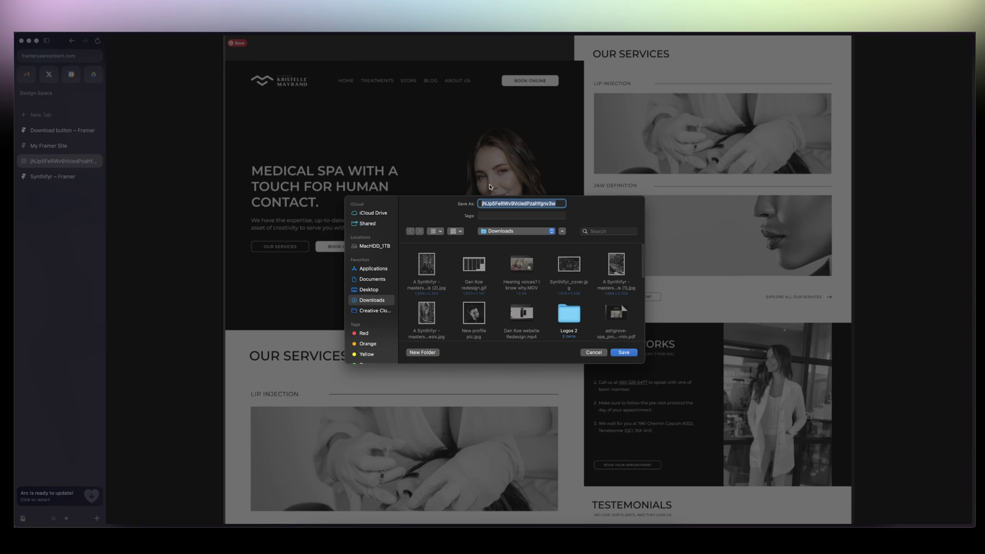
pyautogui.click(594, 351)
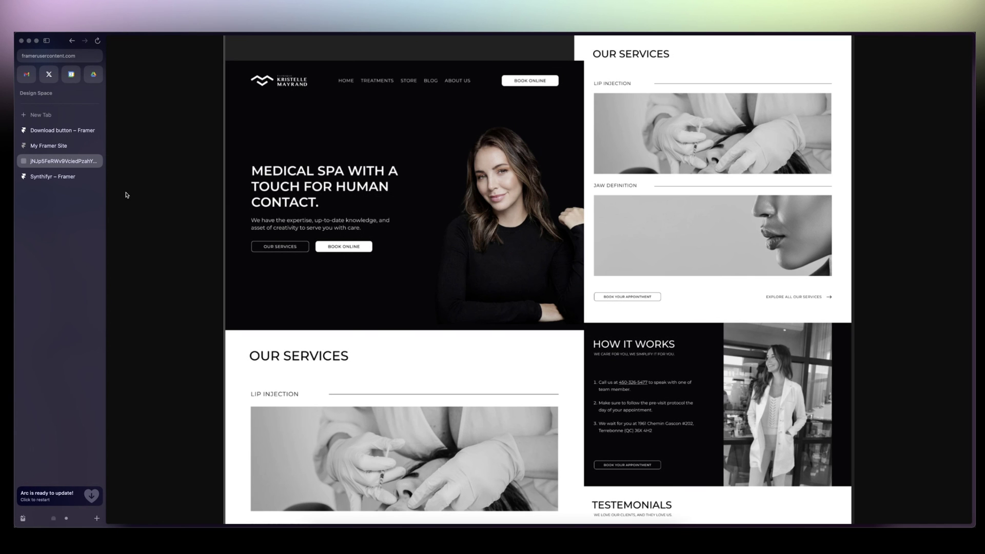